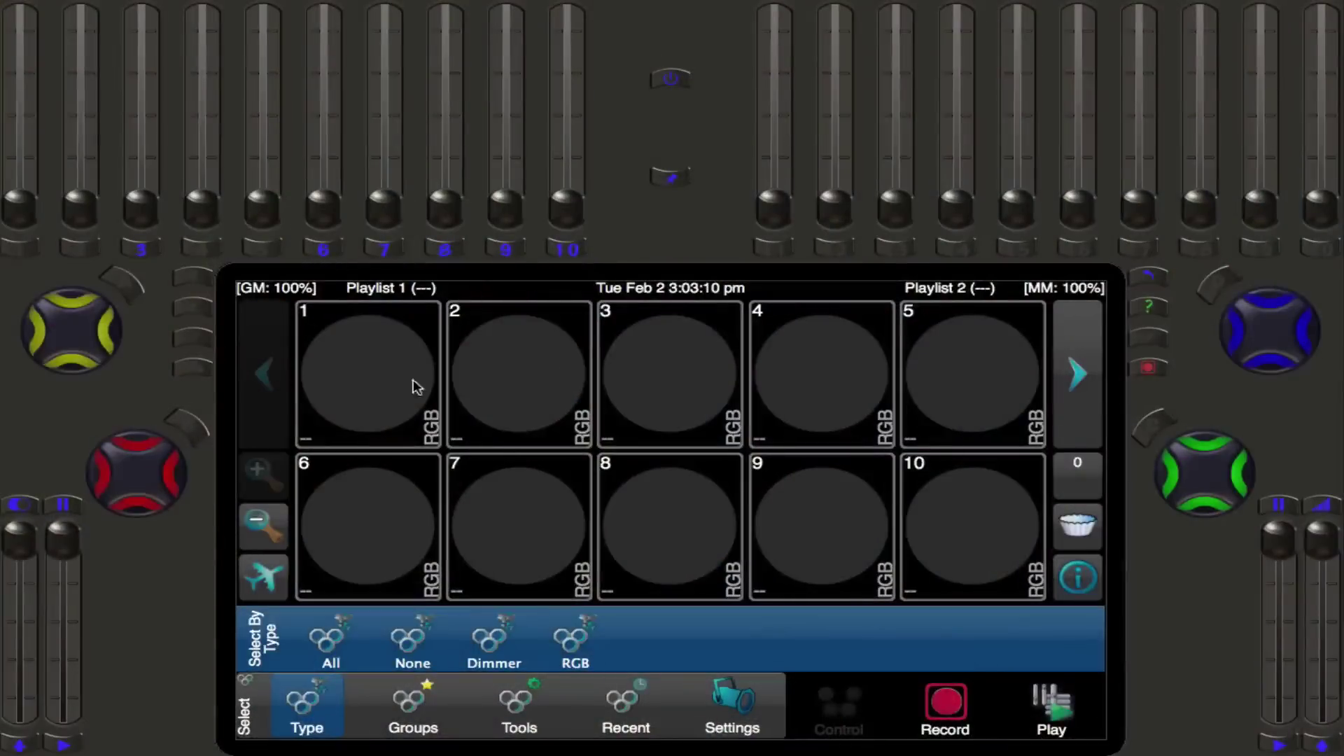
Select all ten fixtures and set their colour to pink with the colour picker.
{"action": "left_click", "coordinate": [977, 564]}
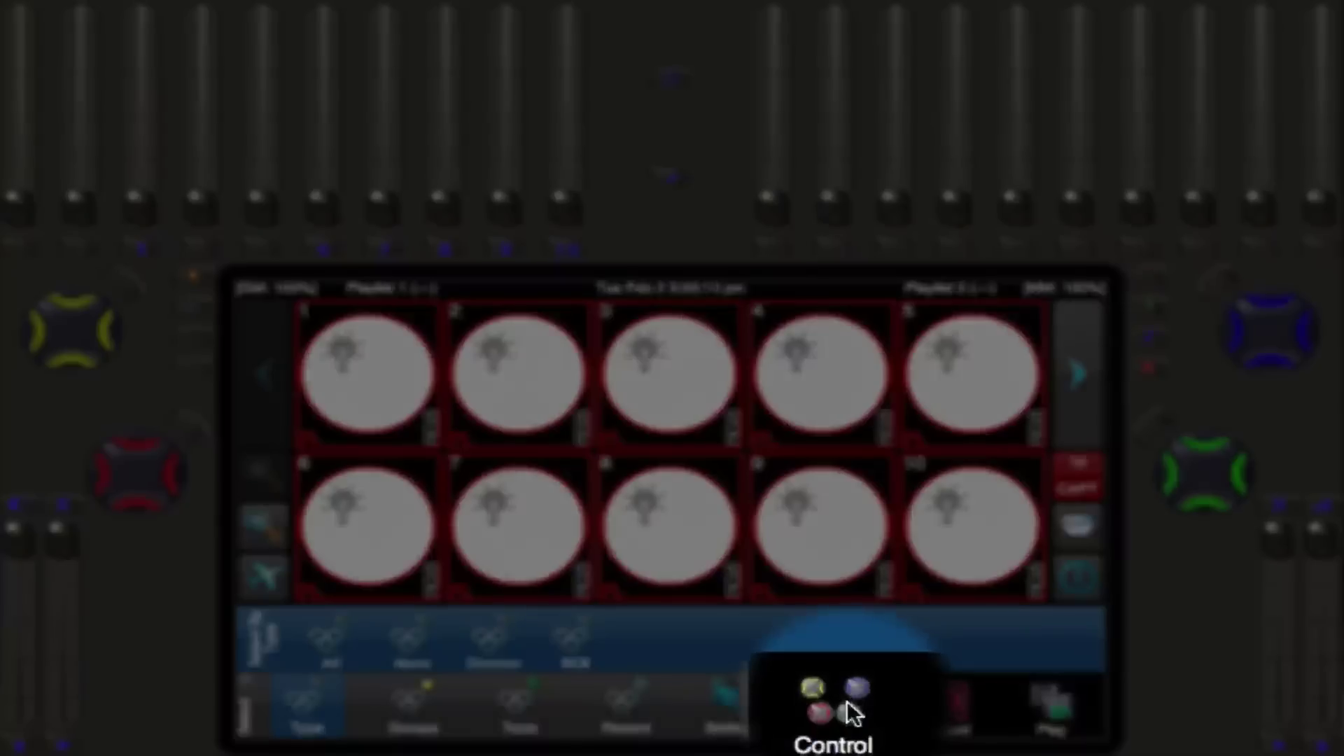
{"action": "left_click", "coordinate": [839, 706]}
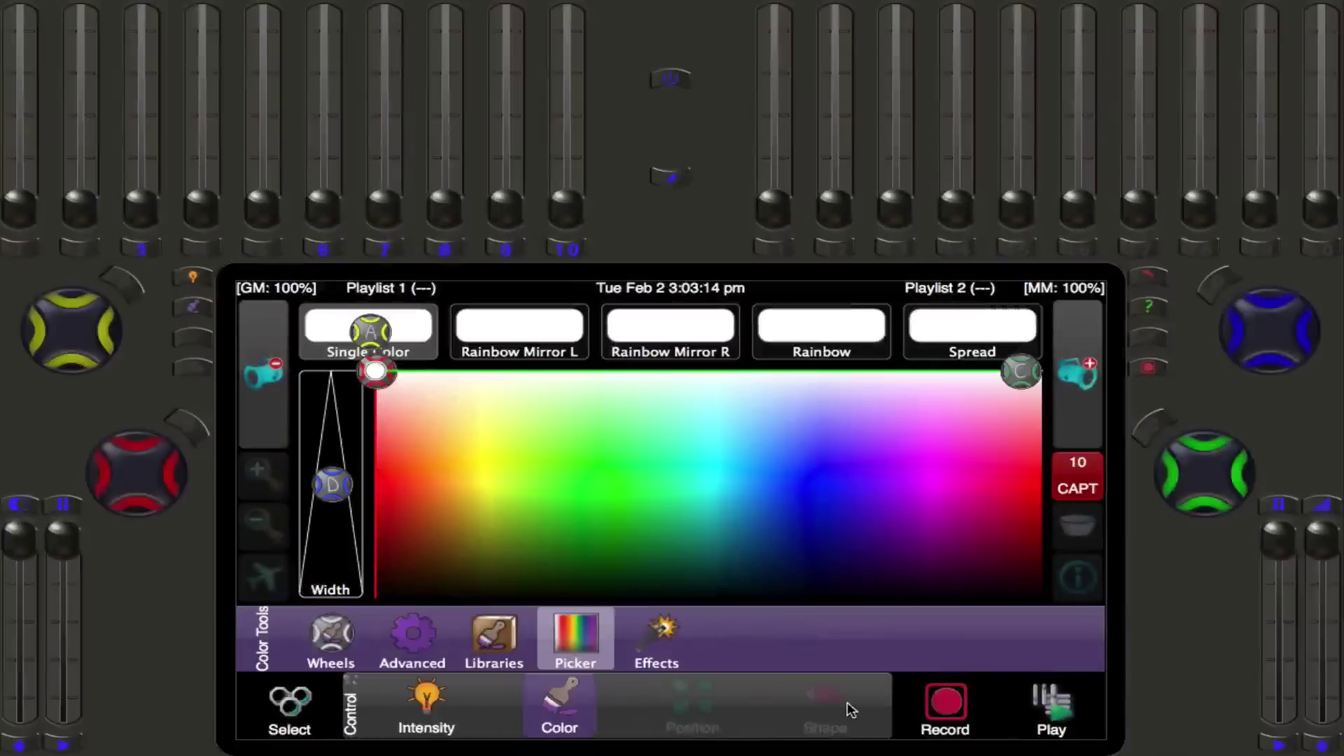
{"action": "left_click", "coordinate": [859, 433]}
{"action": "left_click_drag", "start_coordinate": [859, 433], "coordinate": [934, 450]}
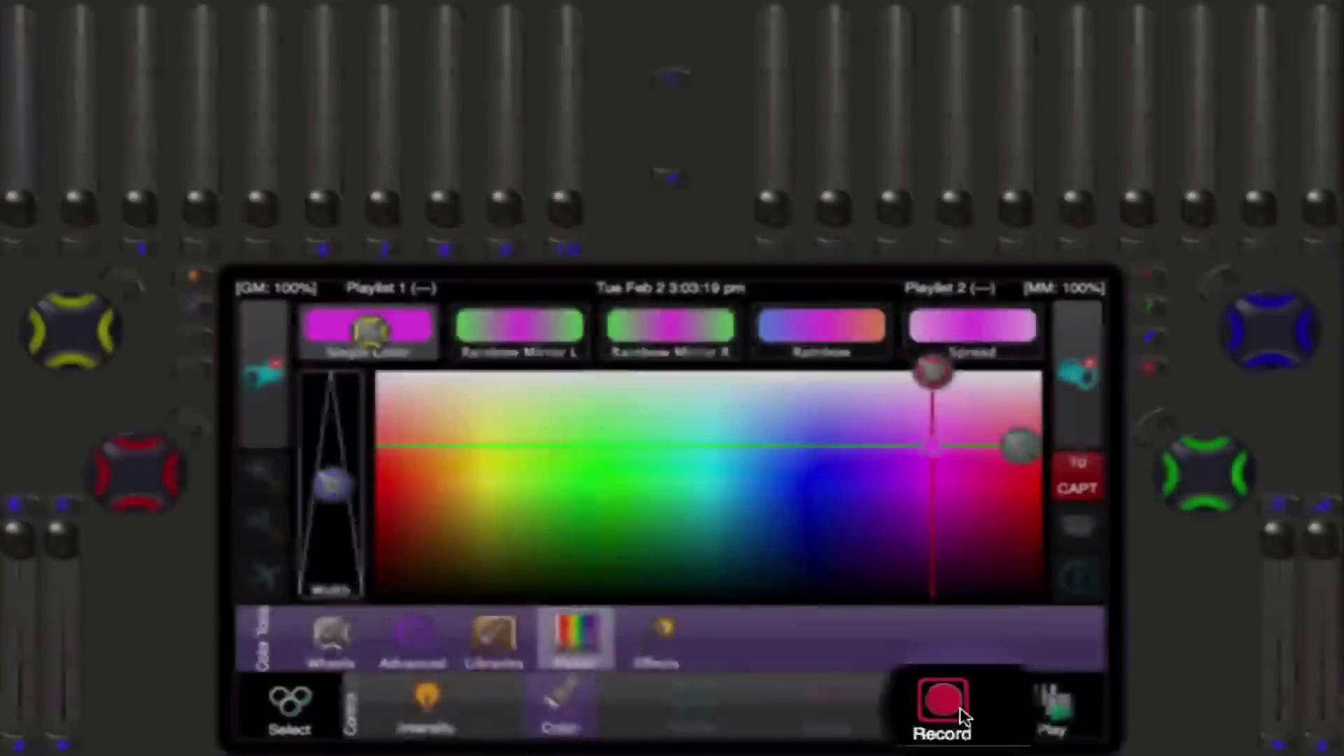
Record the pink look as a memory named 'Pink'.
{"action": "left_click", "coordinate": [946, 706]}
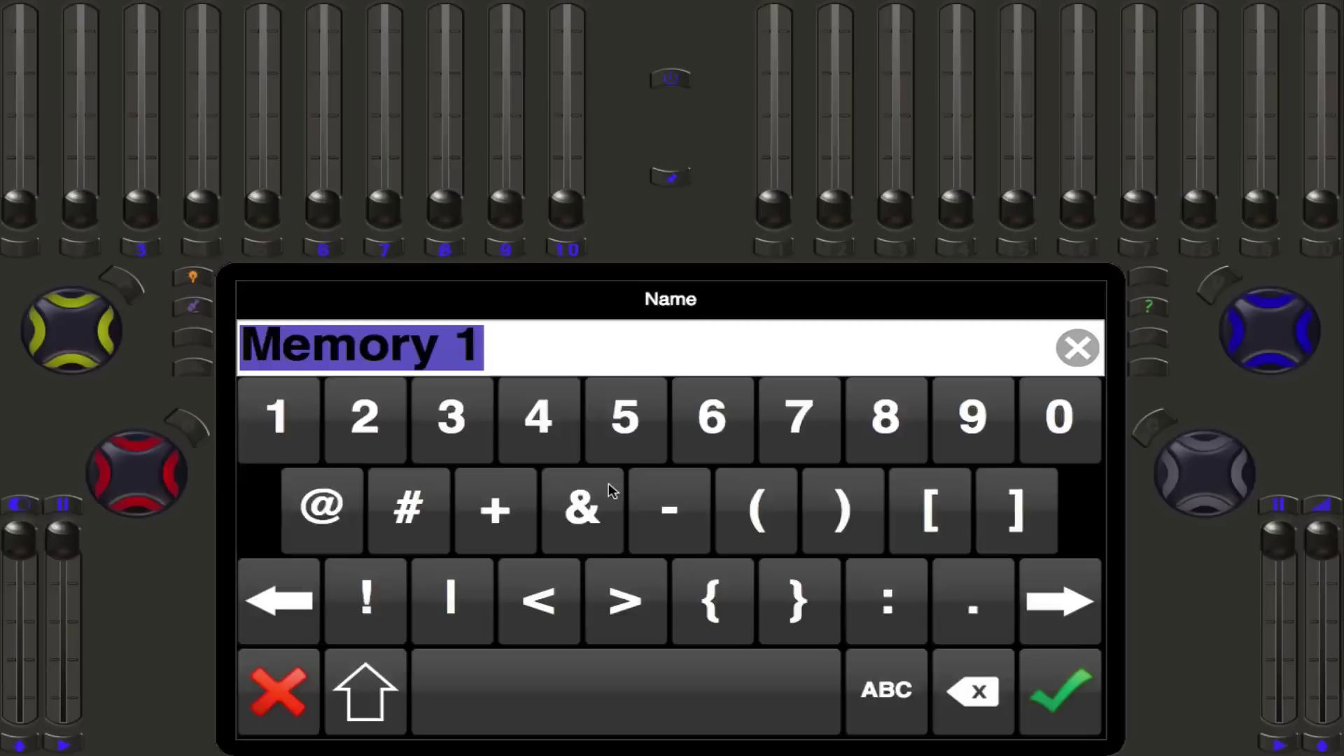
{"action": "type", "text": "Pink"}
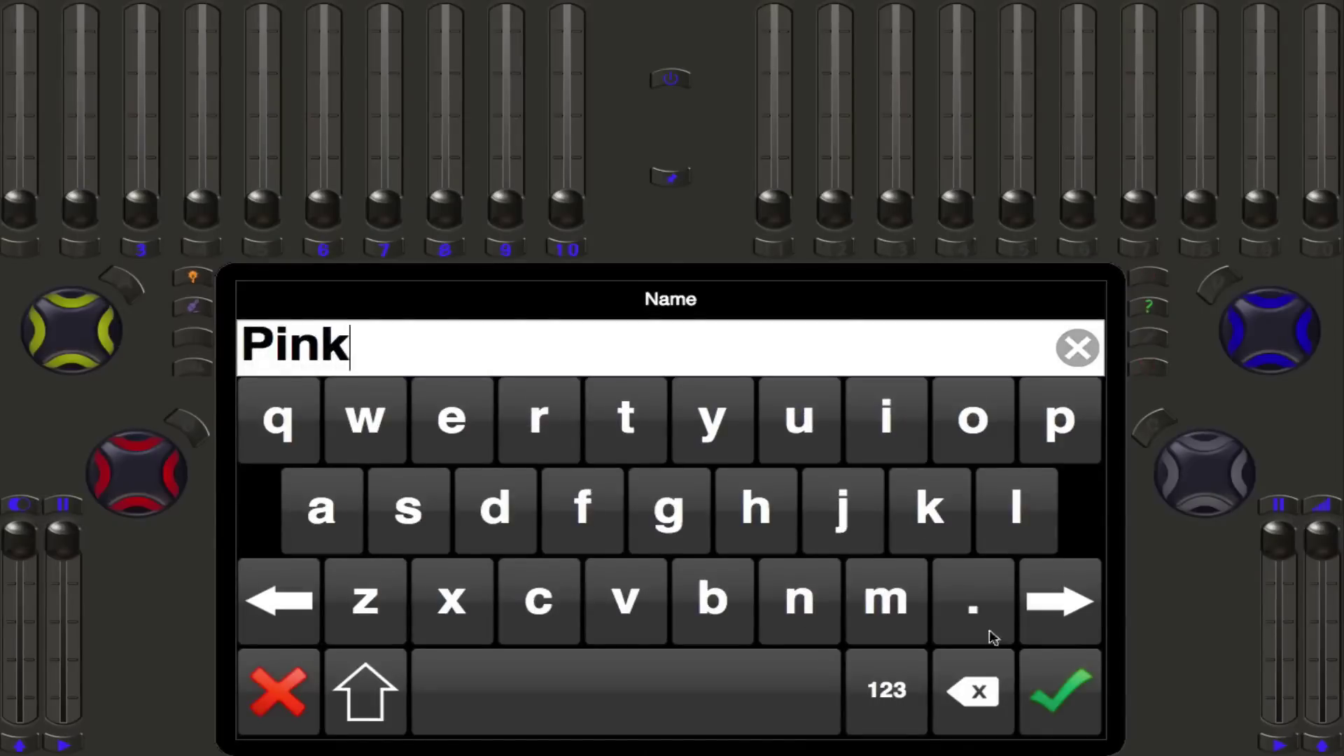
{"action": "left_click", "coordinate": [1058, 706]}
{"action": "left_click", "coordinate": [1015, 573]}
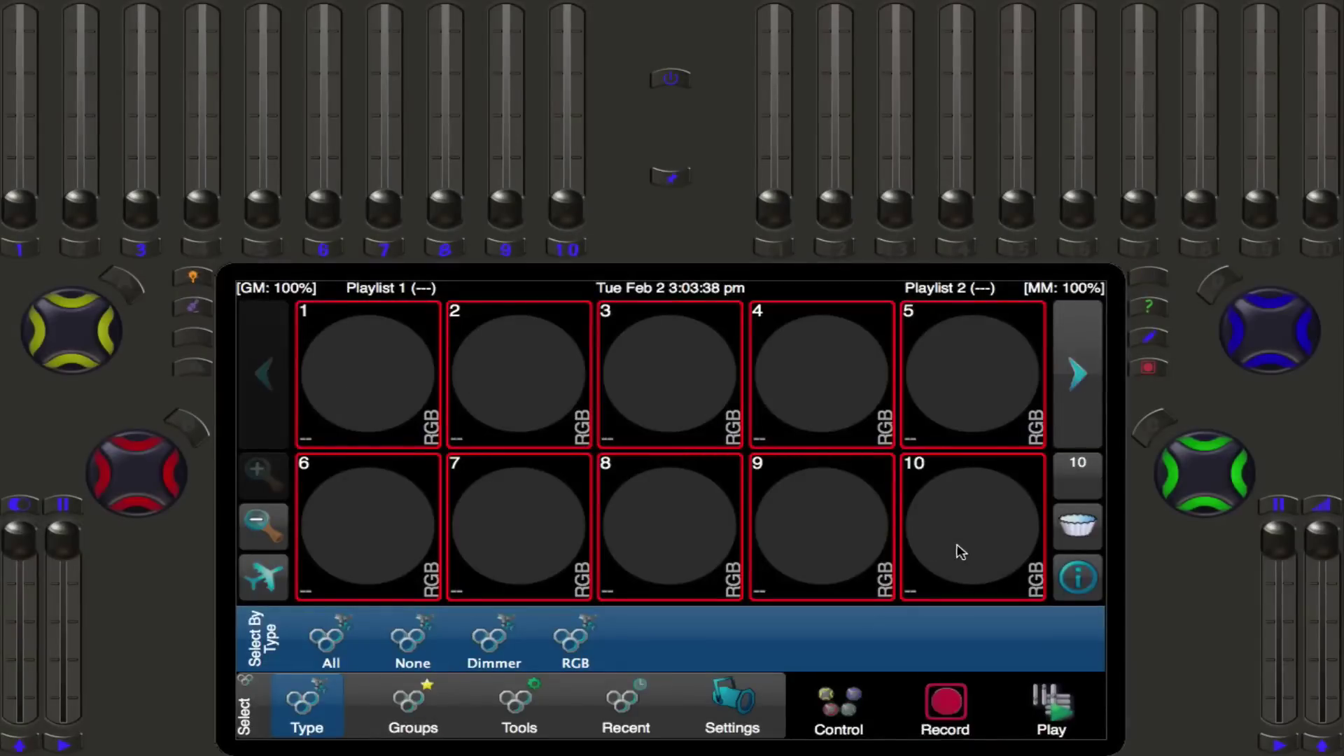
Start a Rainbow colour effect across the ten fixtures.
{"action": "left_click", "coordinate": [851, 701]}
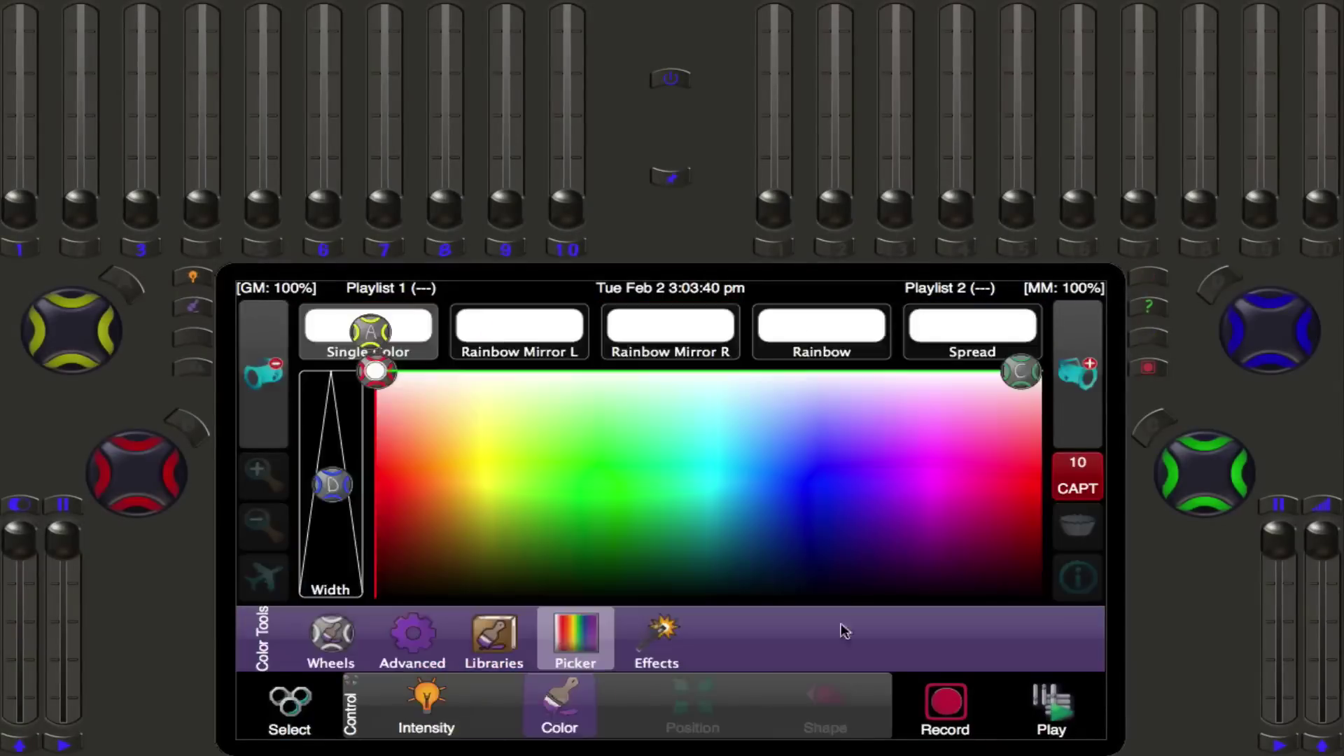
{"action": "left_click", "coordinate": [821, 334]}
{"action": "left_click", "coordinate": [656, 641]}
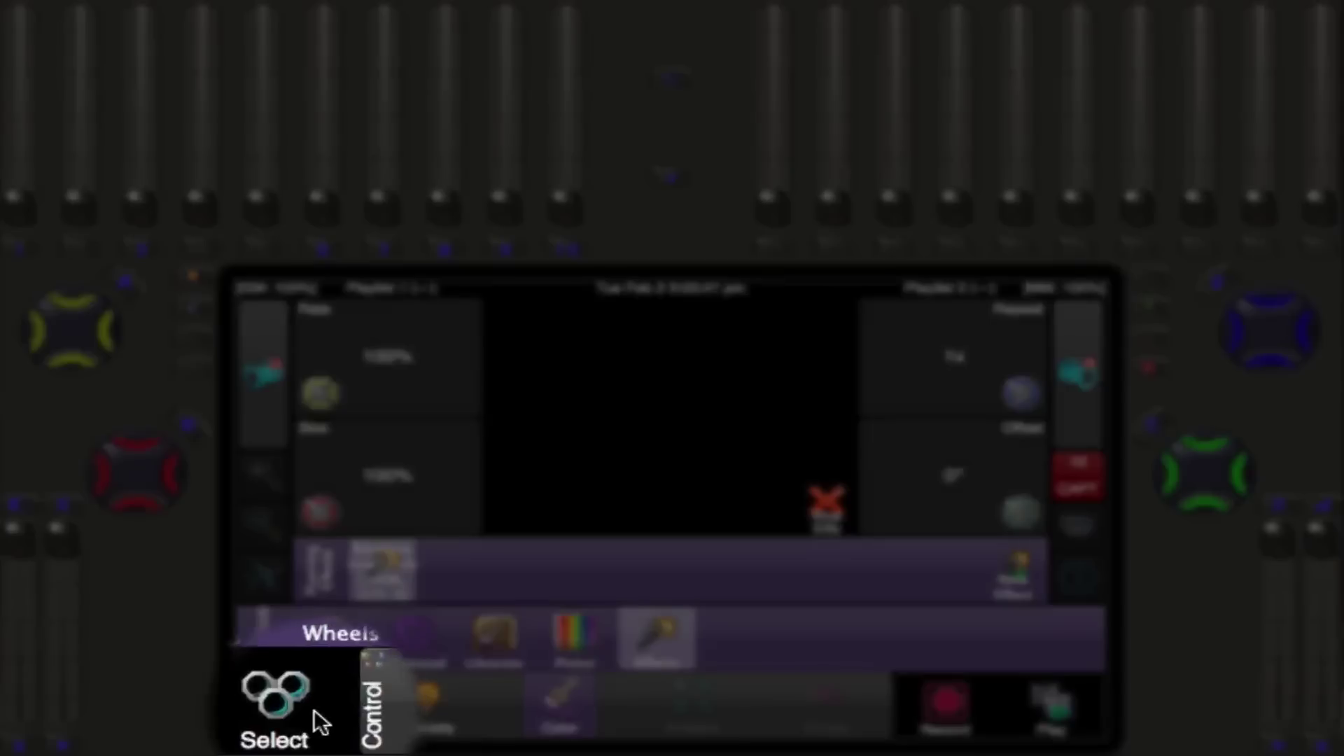
Record the rainbow look as Memory 2, named 'Col Effect'.
{"action": "left_click", "coordinate": [290, 708]}
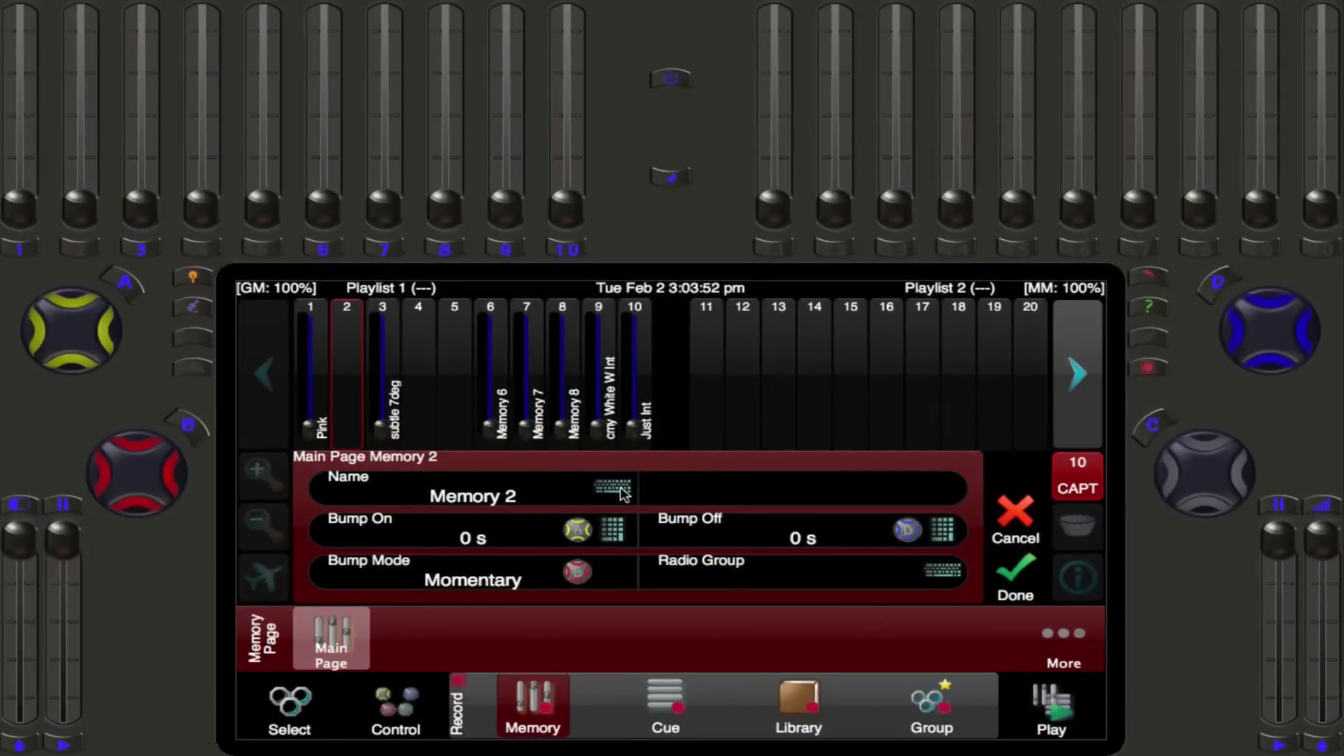
{"action": "left_click", "coordinate": [623, 494]}
{"action": "type", "text": "Col "}
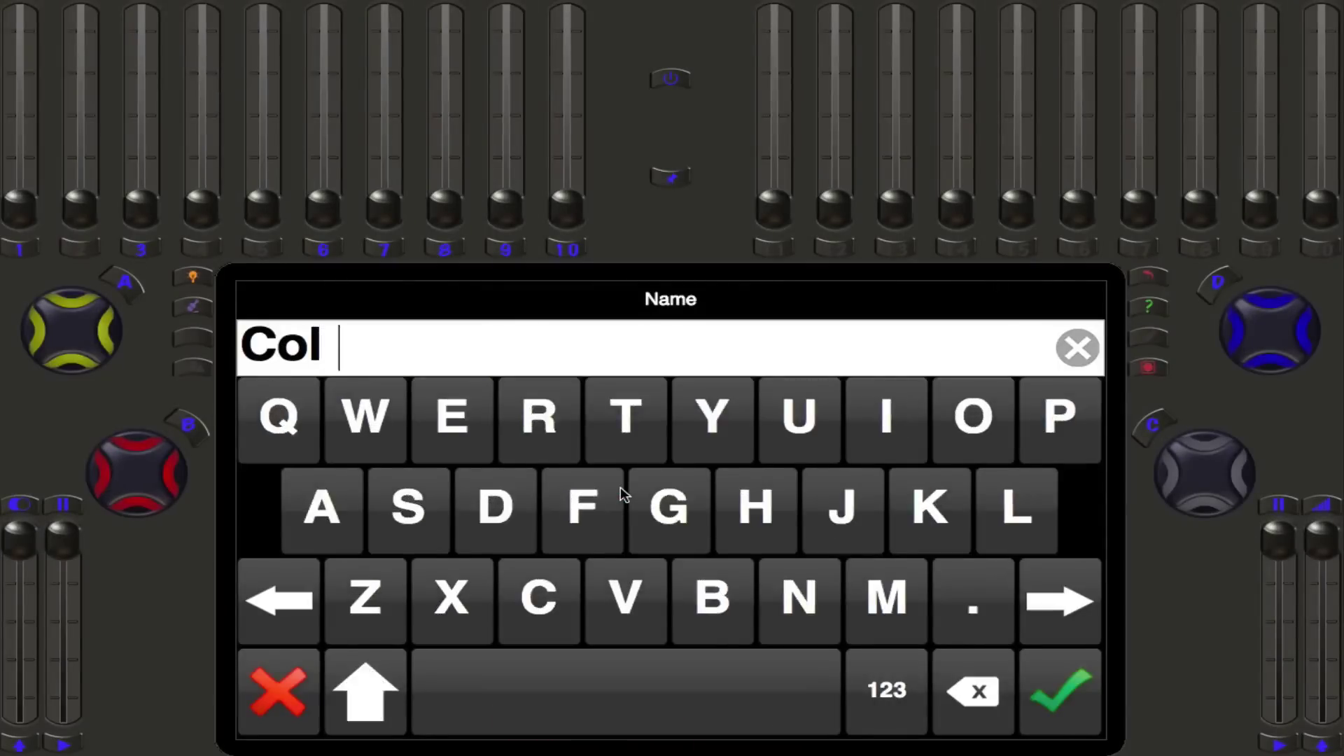
{"action": "type", "text": "Effect"}
{"action": "key", "text": "Return"}
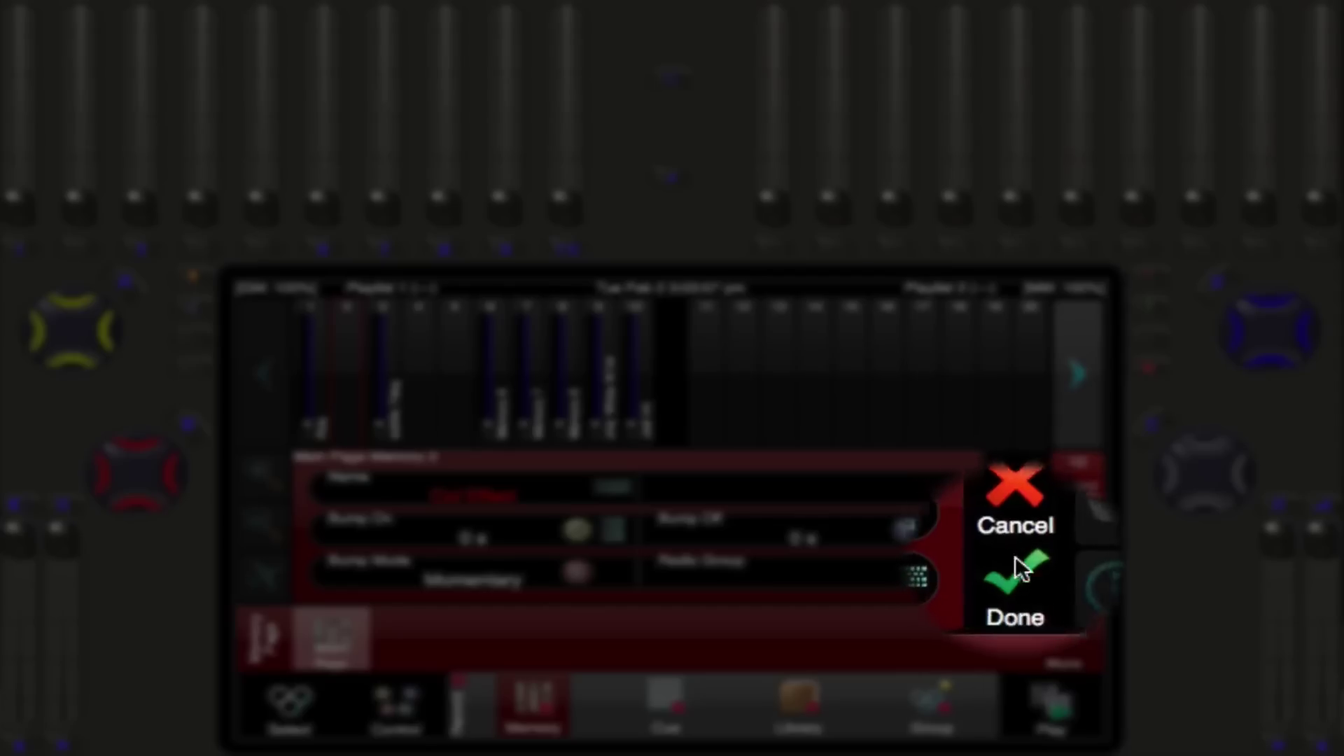
Finish recording the 'Col Effect' memory to return to the fixture grid.
{"action": "left_click", "coordinate": [1014, 576]}
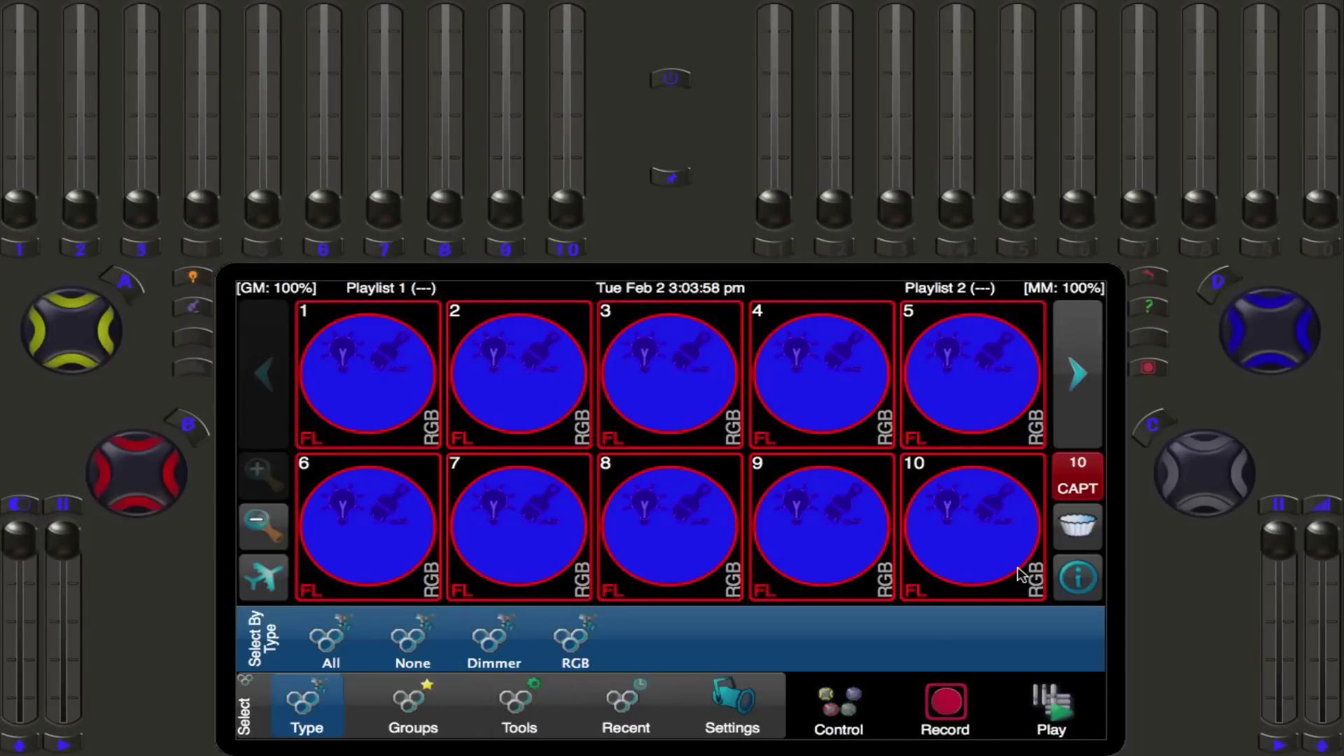